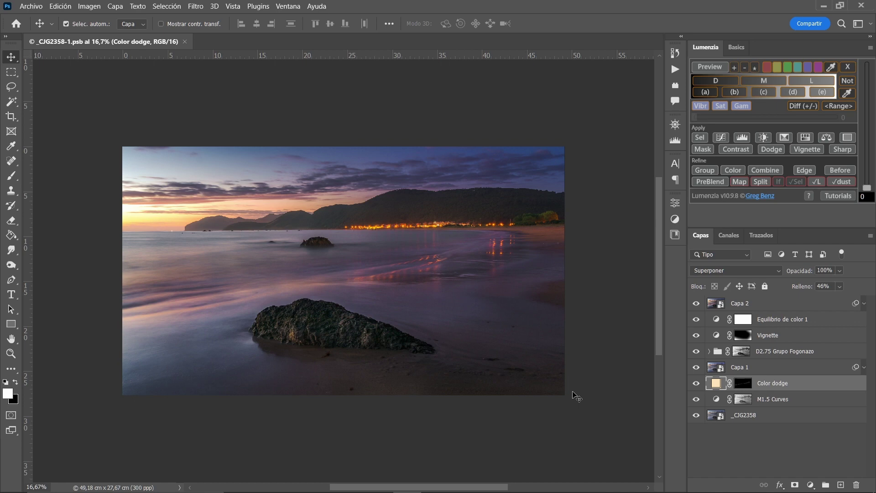
click(14, 117)
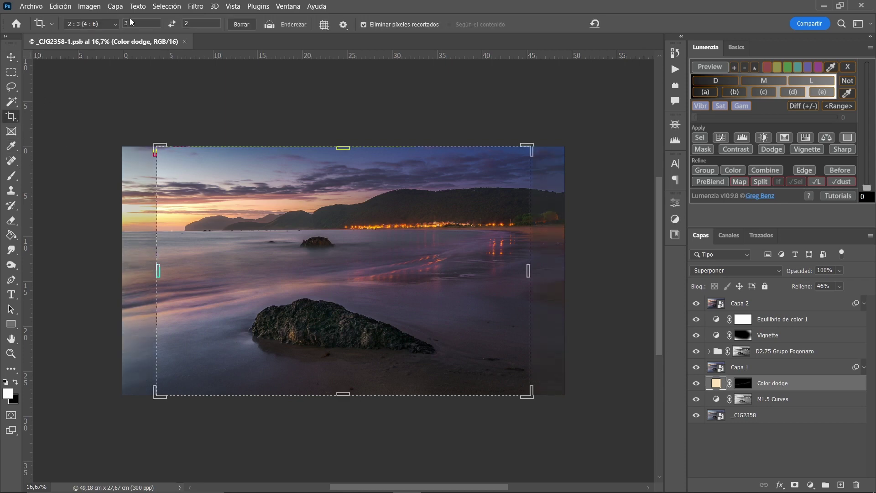
click(456, 329)
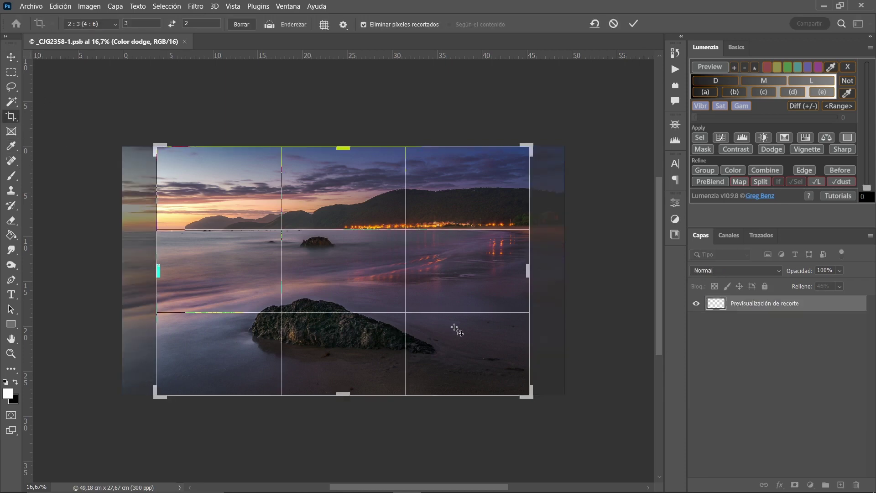
drag(471, 340, 465, 343)
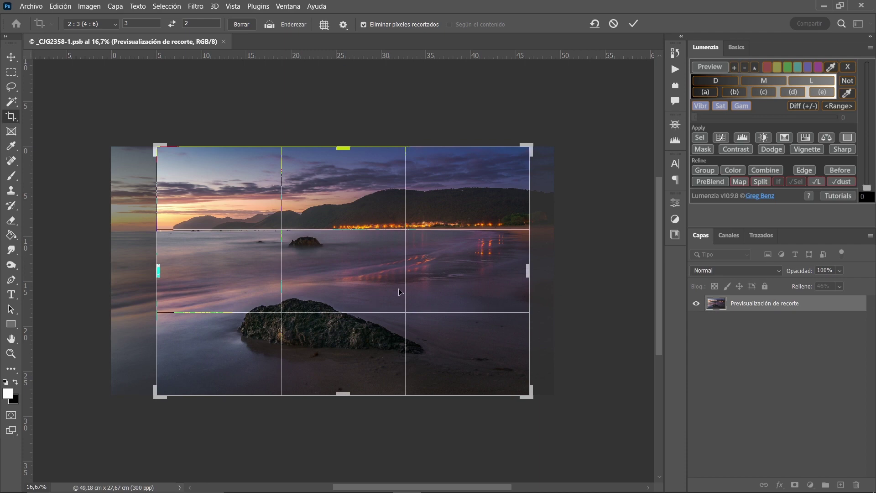
drag(438, 297, 421, 298)
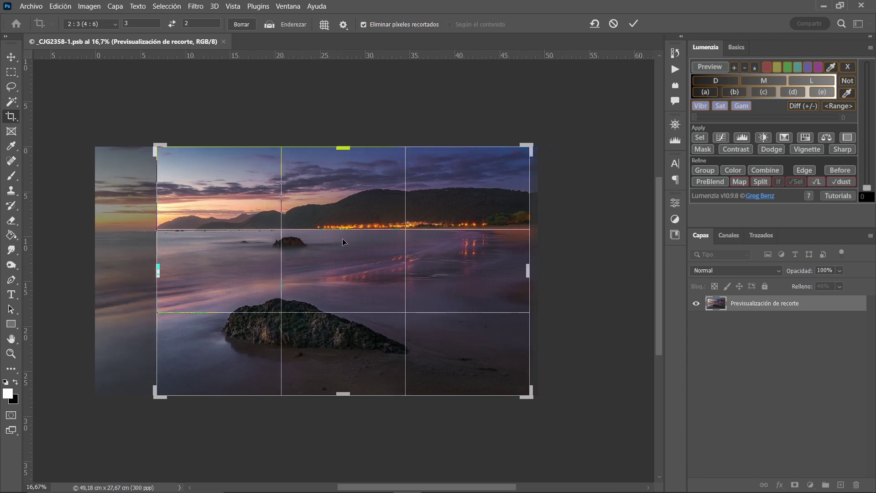
drag(347, 251, 369, 249)
click(614, 26)
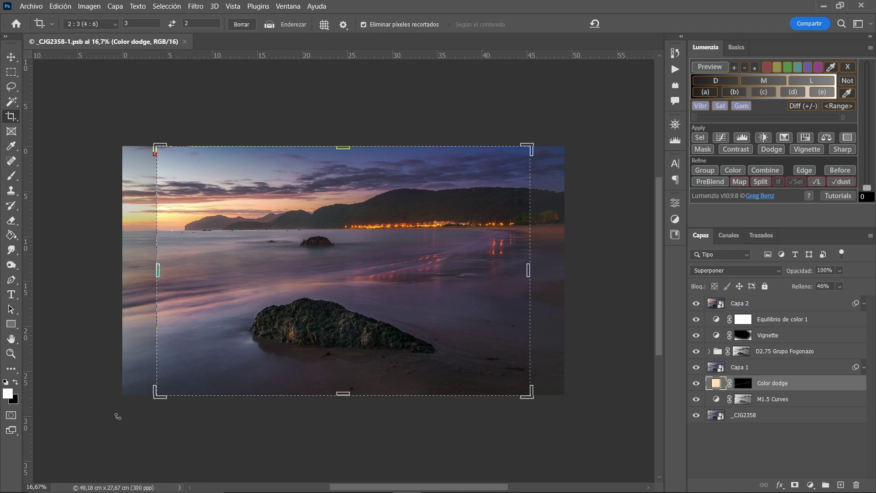
Step: Open the _CJG2358 base layer's raw settings and change the crop preset to 2 x 3 / 4 x 6
click(748, 417)
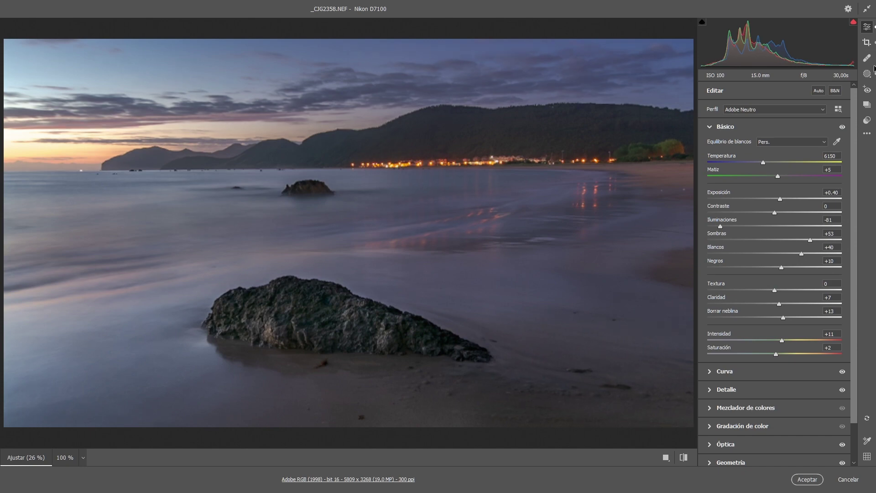
click(868, 42)
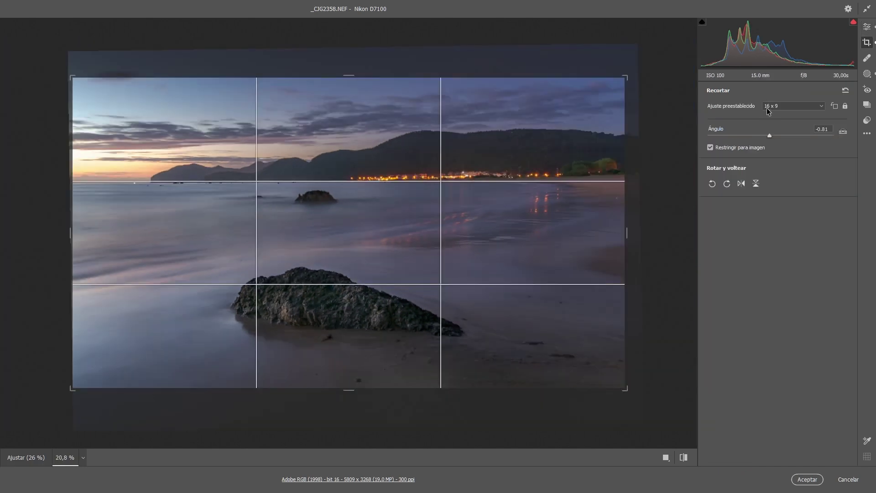
click(821, 106)
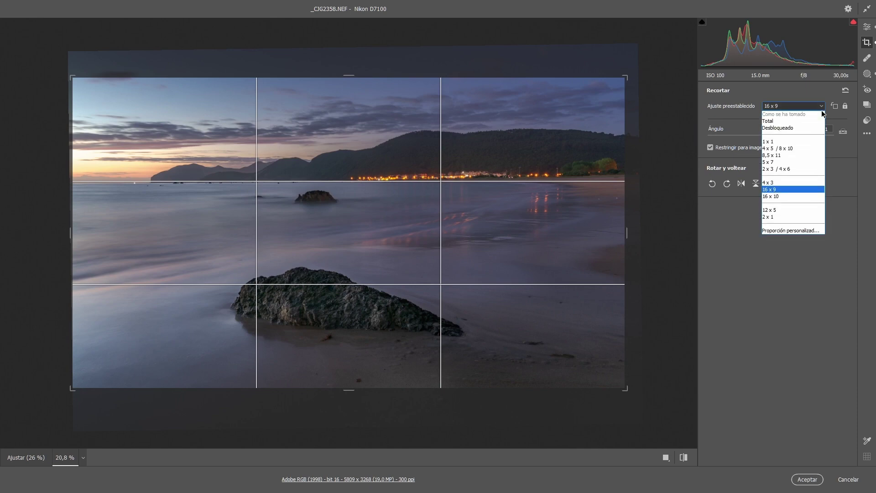
click(782, 169)
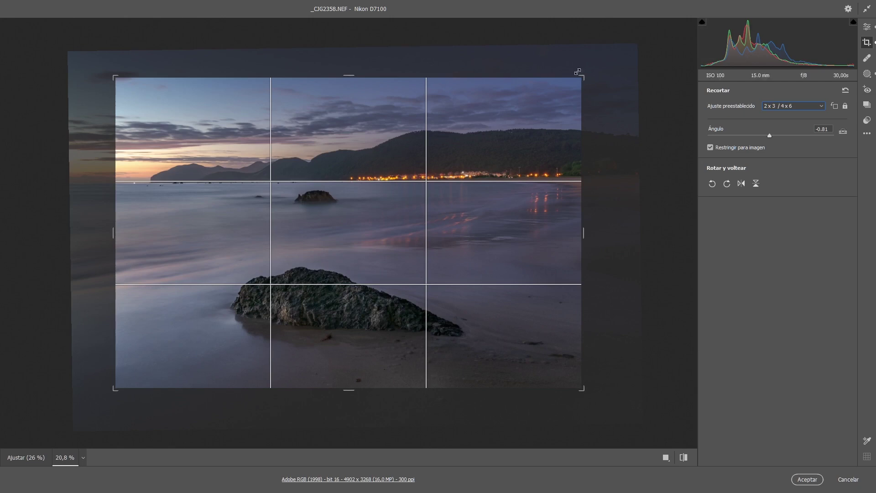
Step: Enlarge the raw crop to about 5688 x 3792 px, reposition the photo to place the horizon near the upper third, and accept
drag(584, 77, 606, 65)
drag(95, 402, 87, 408)
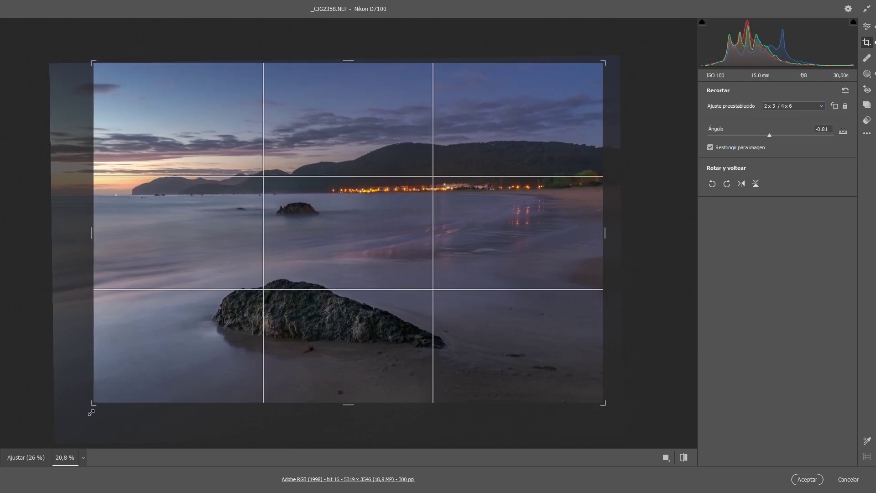
mouse_move(433, 416)
mouse_down()
mouse_move(434, 405)
mouse_move(437, 420)
mouse_up()
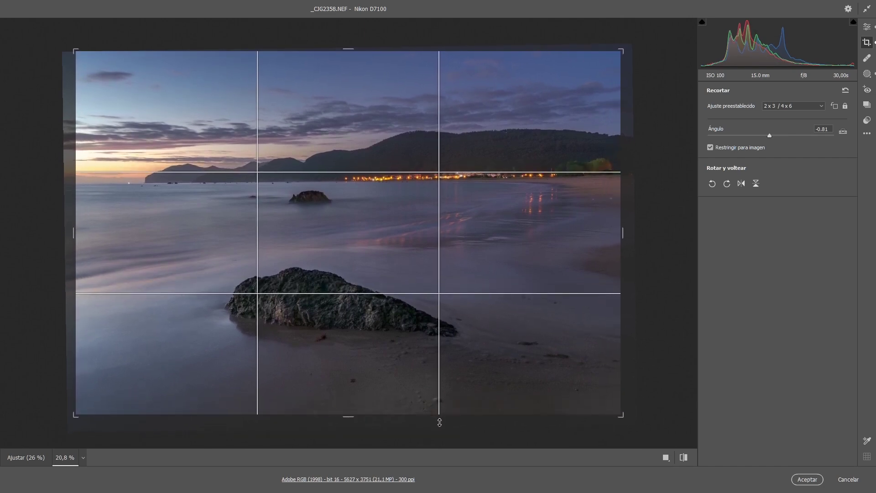
drag(499, 387, 486, 370)
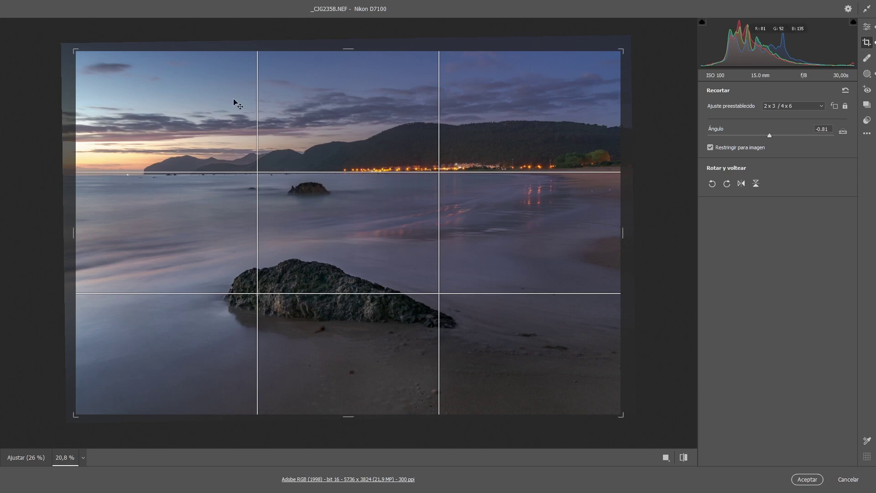
drag(77, 414, 84, 412)
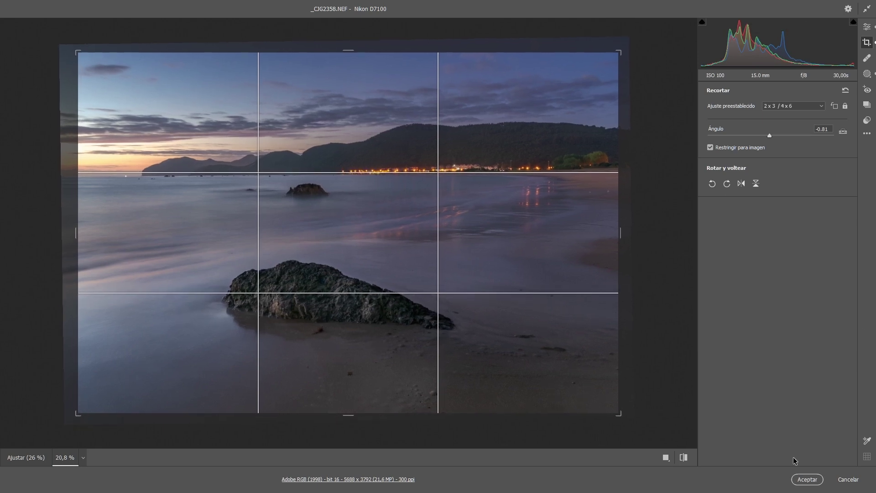
click(806, 480)
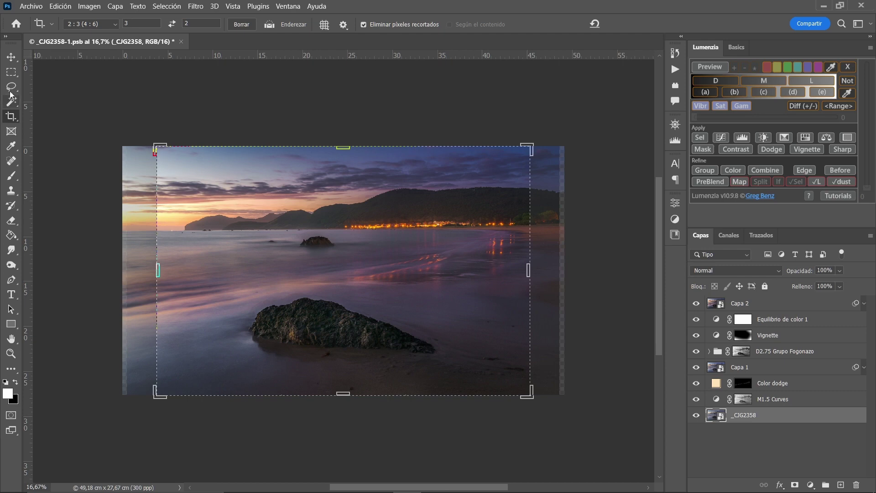
Step: Expand the document canvas at 2:3 to about 48 x 32 cm, covering the recovered sky and sand, and apply the crop
mouse_move(153, 141)
mouse_down()
mouse_move(123, 131)
mouse_move(142, 136)
mouse_up()
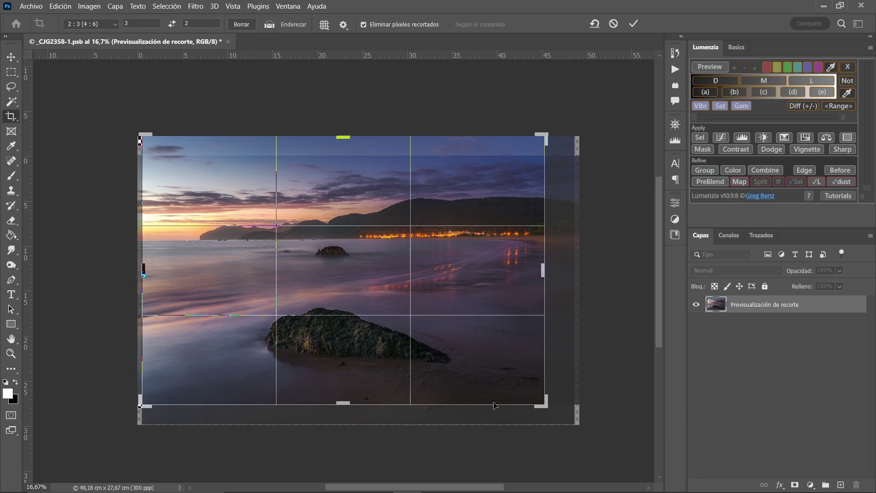
drag(546, 404, 560, 414)
click(633, 23)
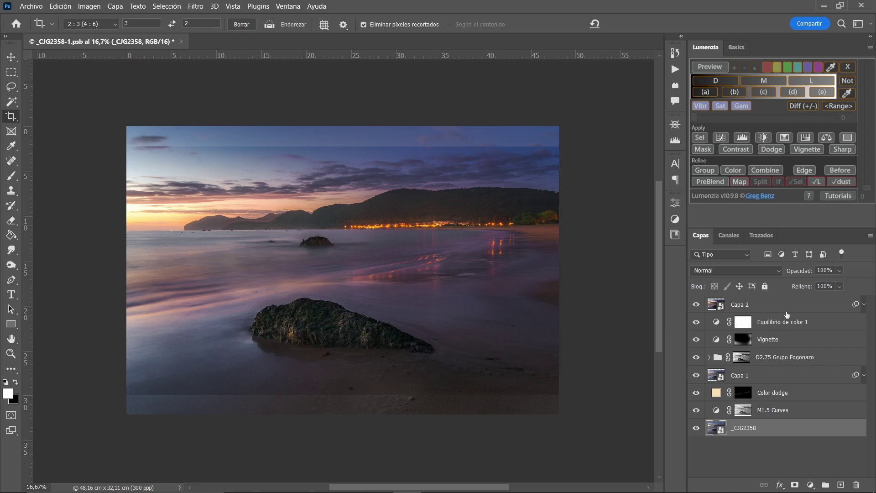
Step: Hide every layer above the _CJG2358 base layer except M1.5 Curves
click(696, 305)
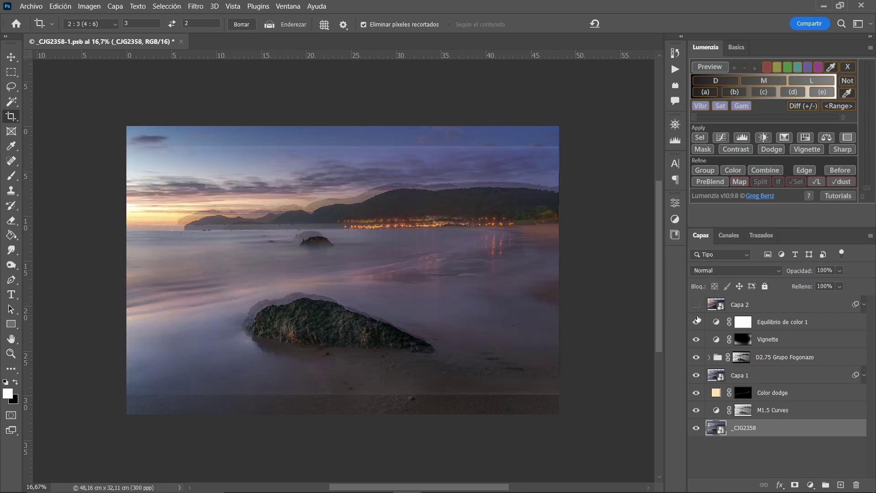
drag(699, 323, 696, 418)
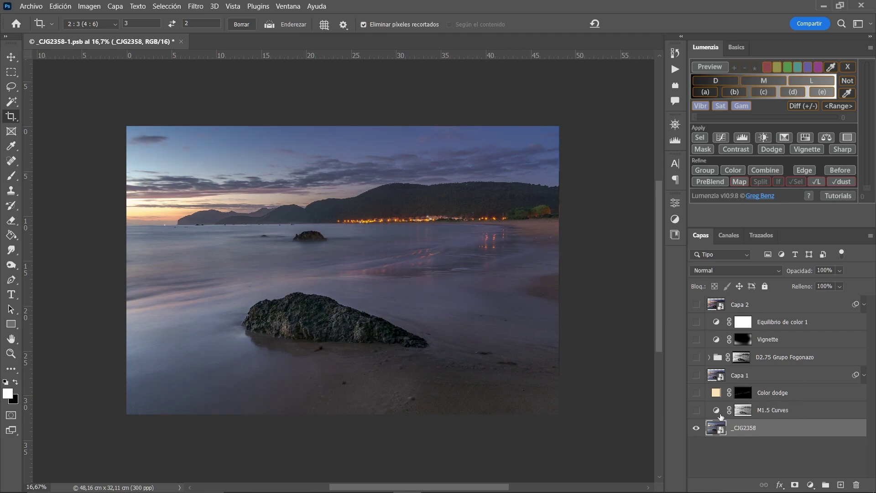
click(697, 413)
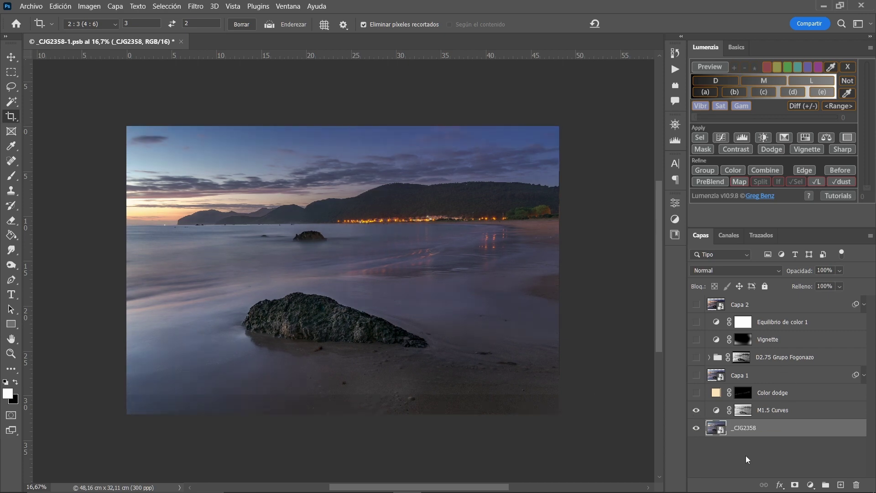
Step: Inspect the mask on M1.5 Curves and replace it with a newly generated Lumenzia M luminosity mask at 1.5
alt+click(743, 410)
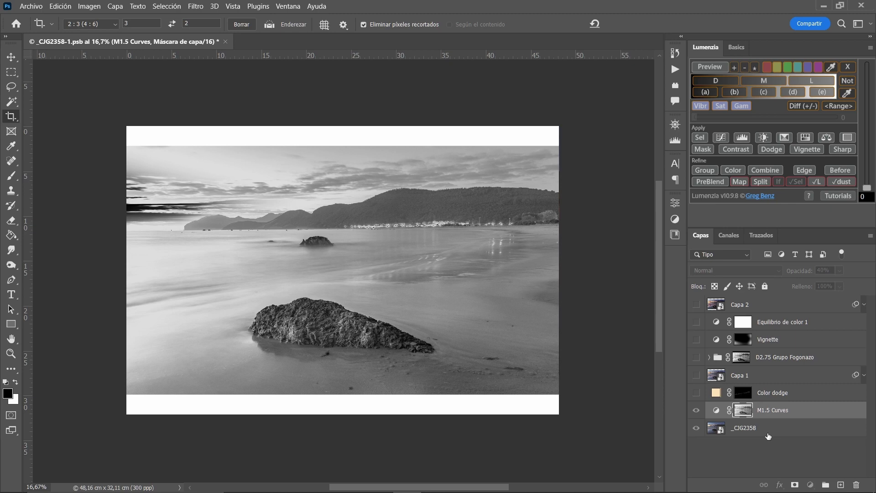
click(751, 428)
click(744, 412)
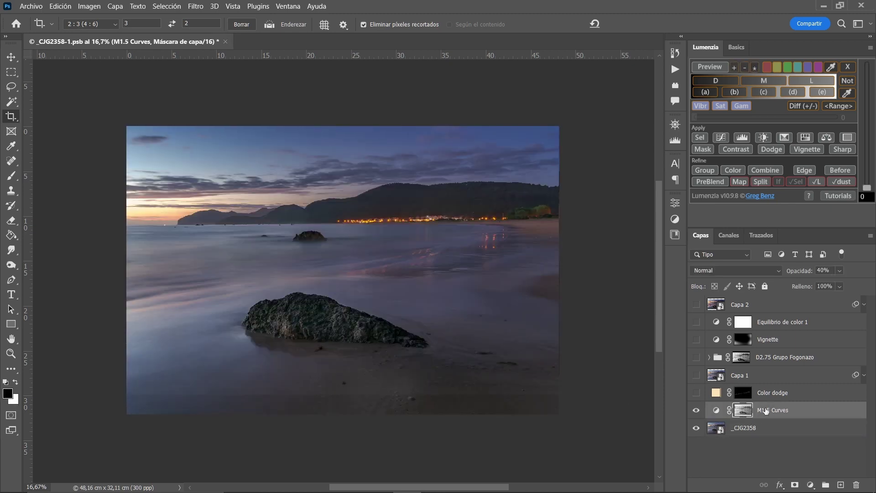
drag(743, 412, 857, 485)
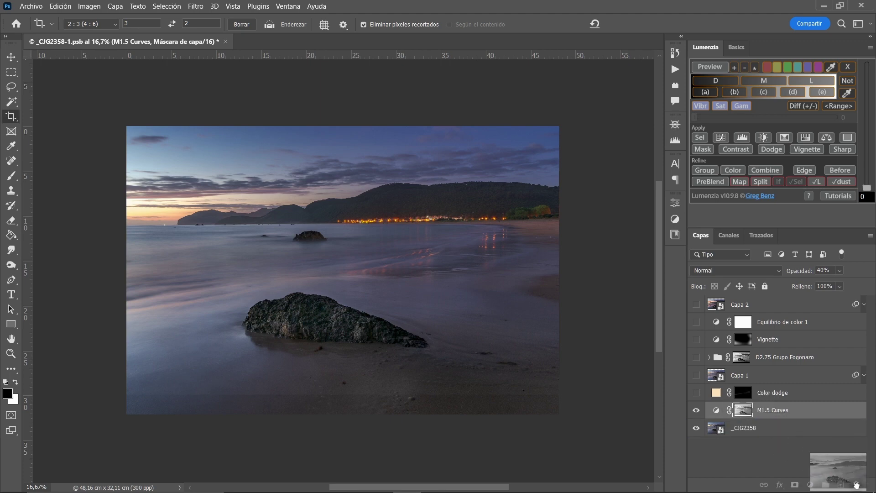
click(420, 199)
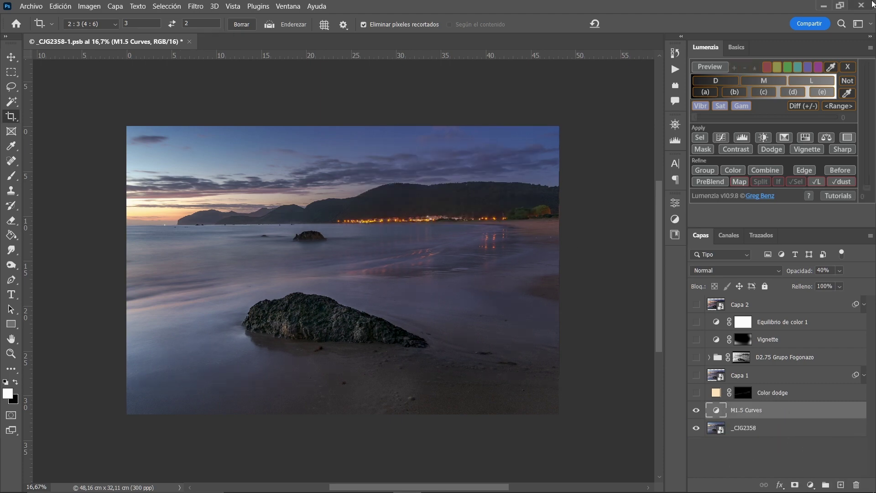
click(765, 80)
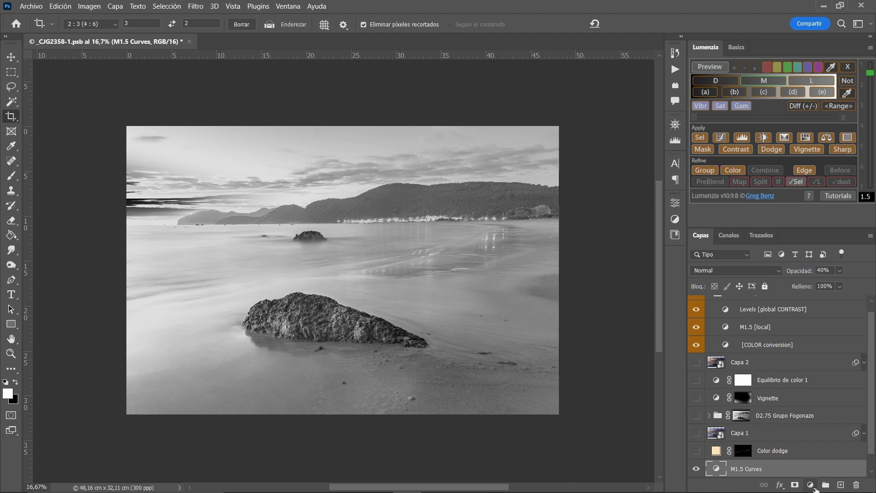
click(704, 149)
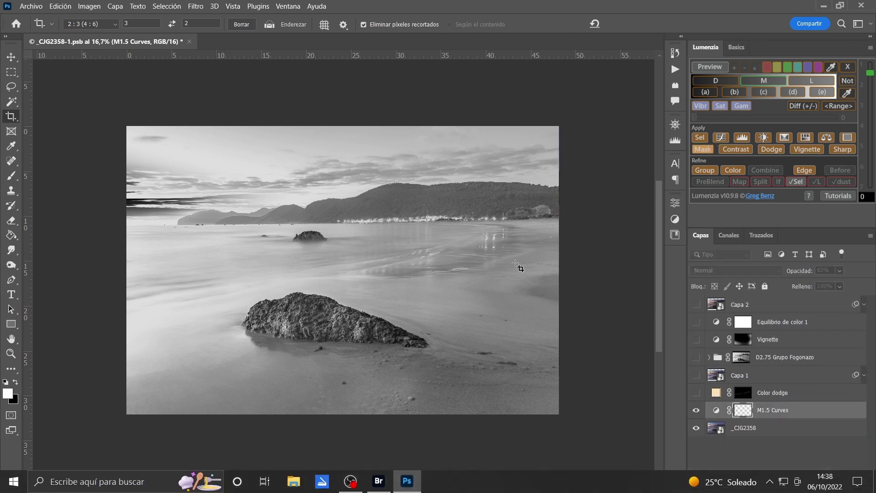
Step: Show the Color dodge layer, compare the image with and without it, and make it the active layer
click(696, 394)
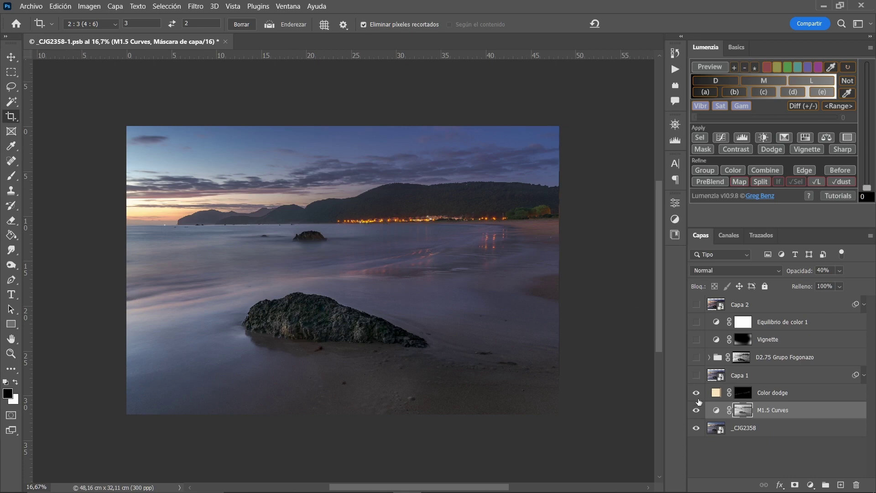
click(695, 392)
click(695, 393)
click(815, 399)
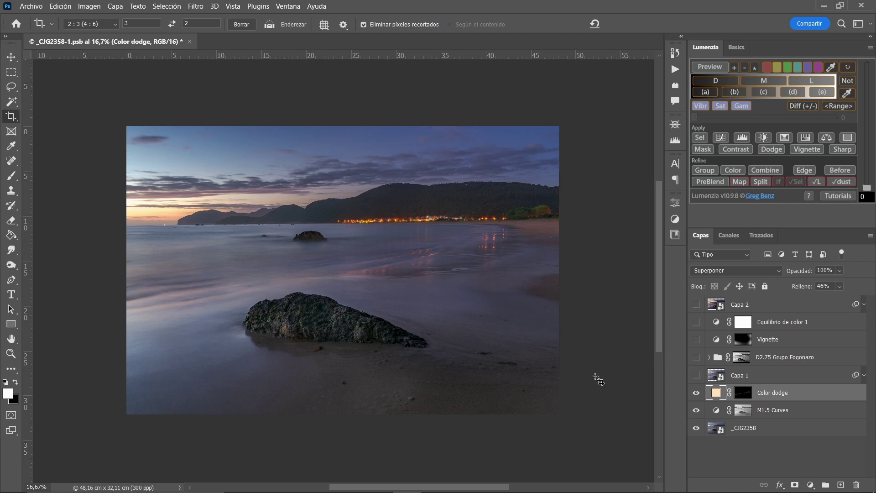
Step: Stamp all visible layers into a new layer above Color dodge and convert it to a smart object
key(ctrl)
key(ctrl+shift+alt+e)
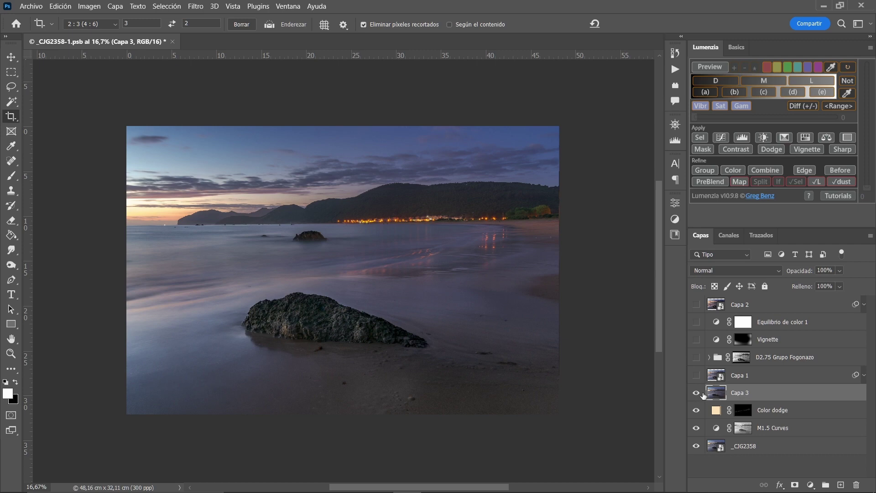
right_click(743, 392)
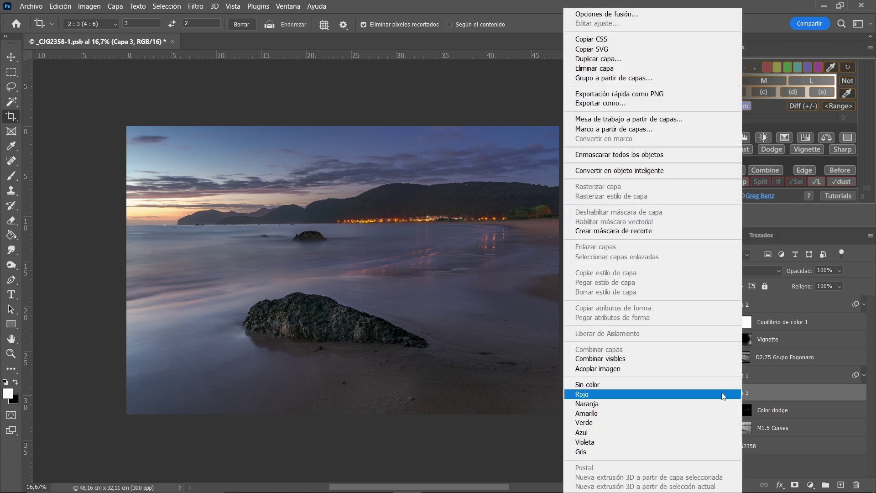
click(645, 170)
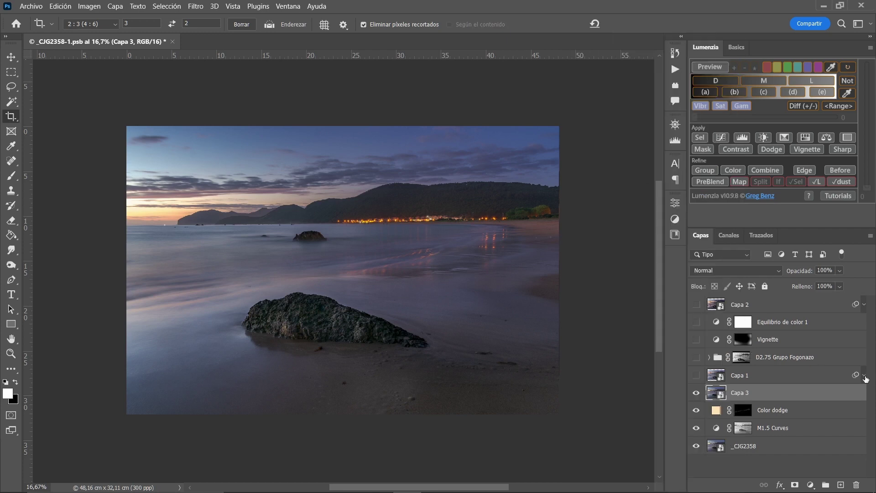
Step: Move the Color Efex Pro 4 smart filter from Capa 1 to Capa 3 and delete Capa 1
click(865, 377)
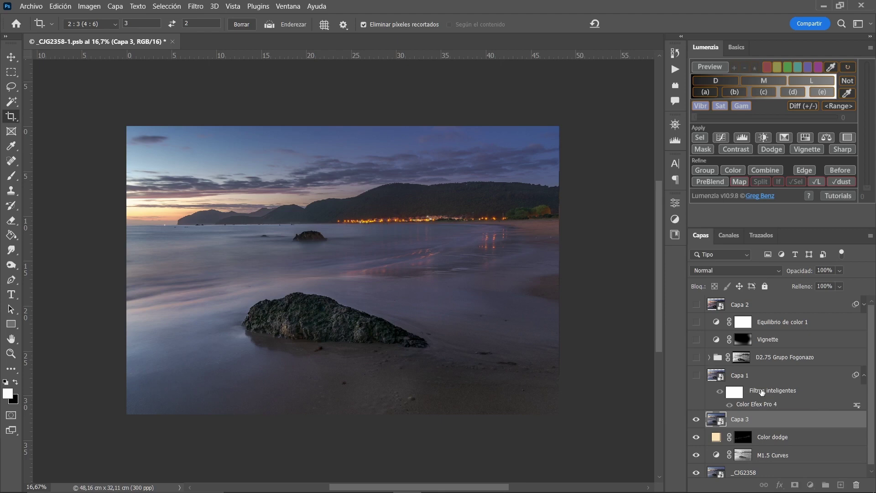
drag(762, 392, 764, 420)
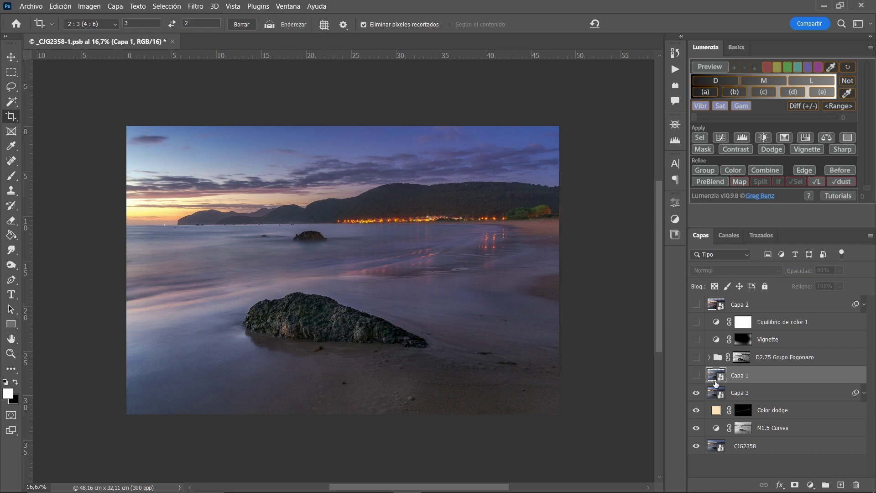
click(864, 393)
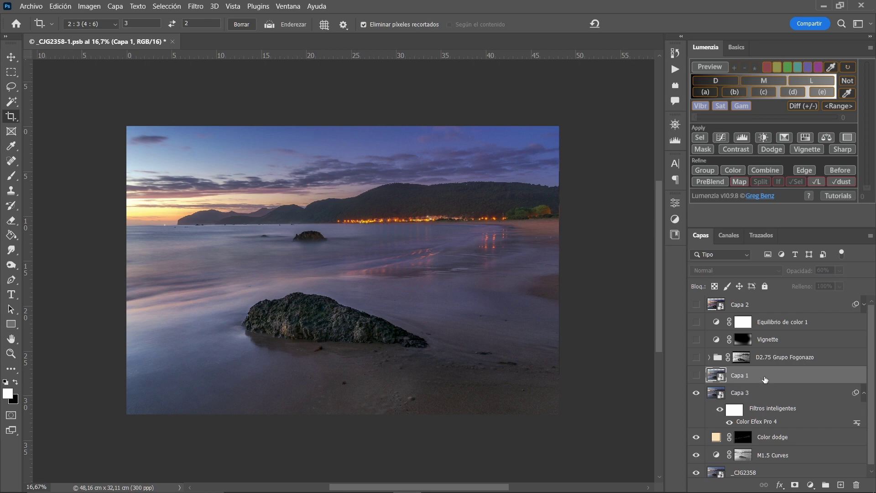
drag(766, 379, 854, 485)
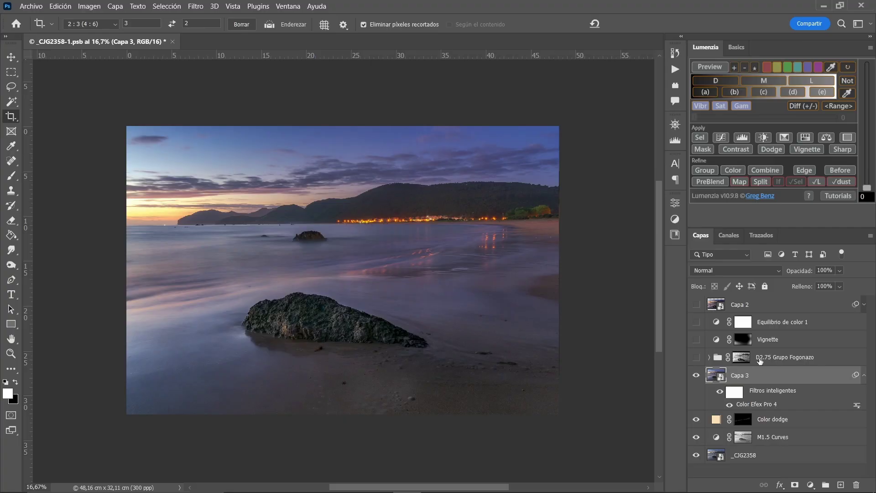
Step: Show the D2.75 Grupo Fogonazo group, inspect its layer mask and delete that mask
click(696, 358)
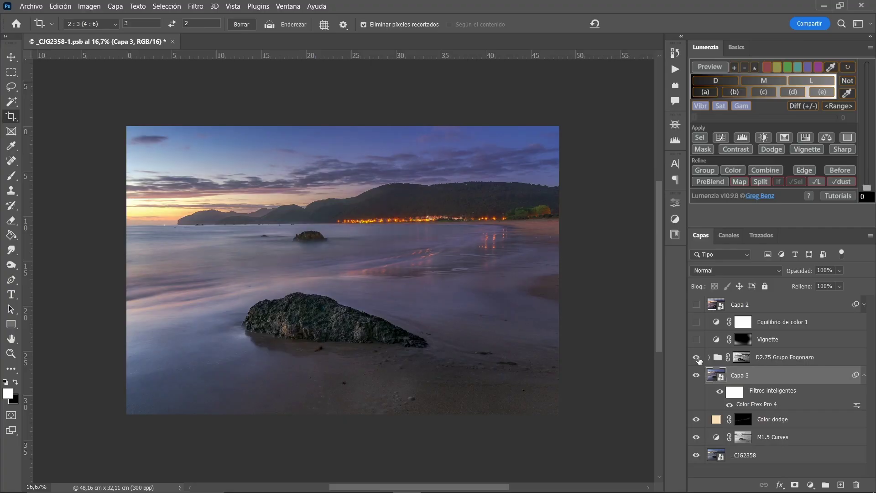
click(740, 358)
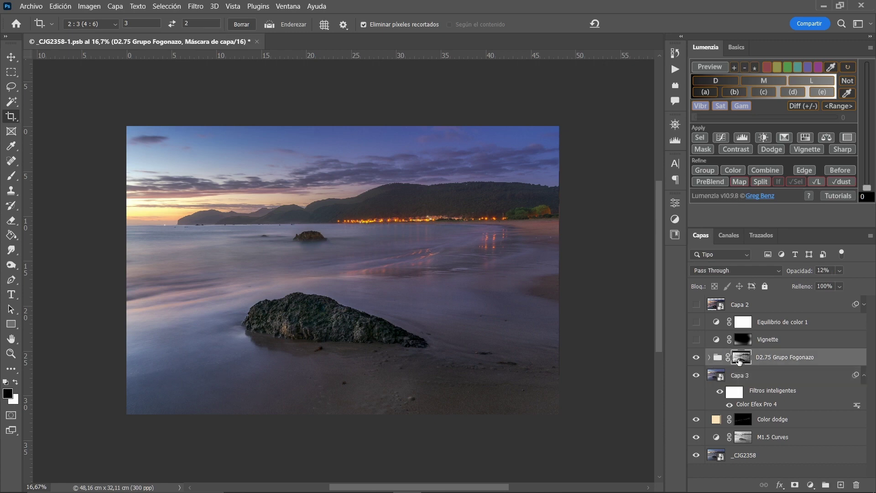
alt+click(741, 360)
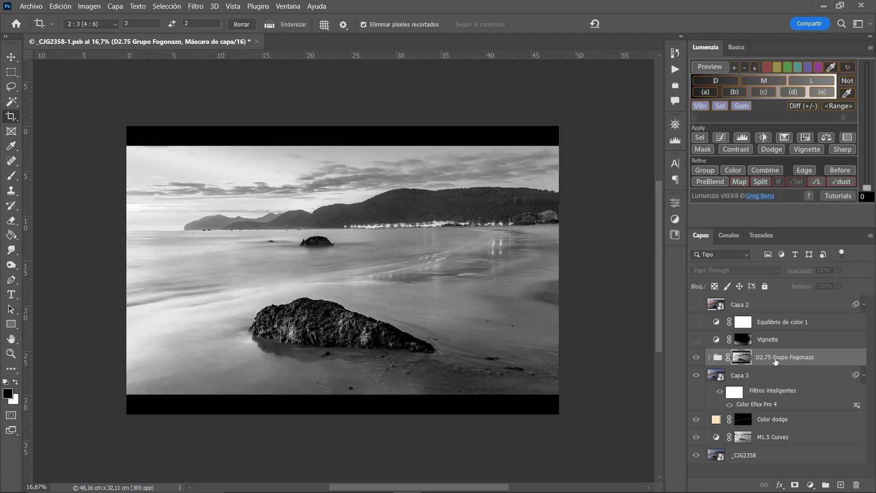
drag(742, 357, 857, 485)
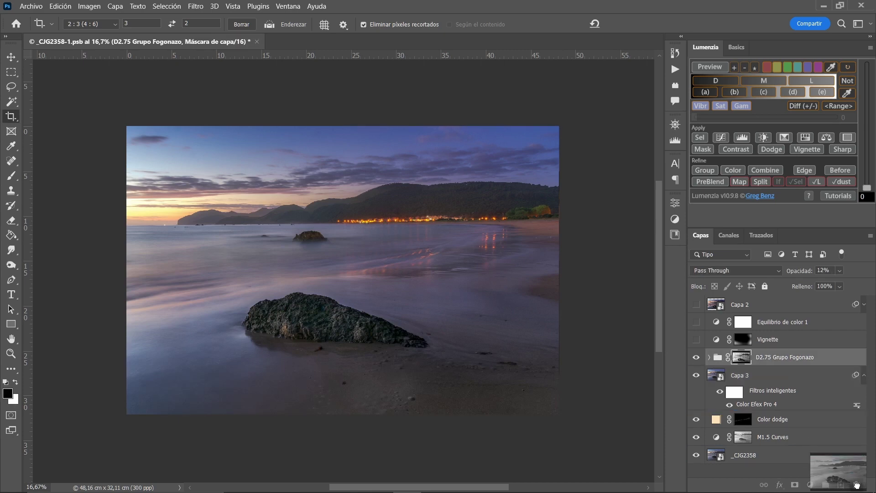
drag(857, 485, 857, 484)
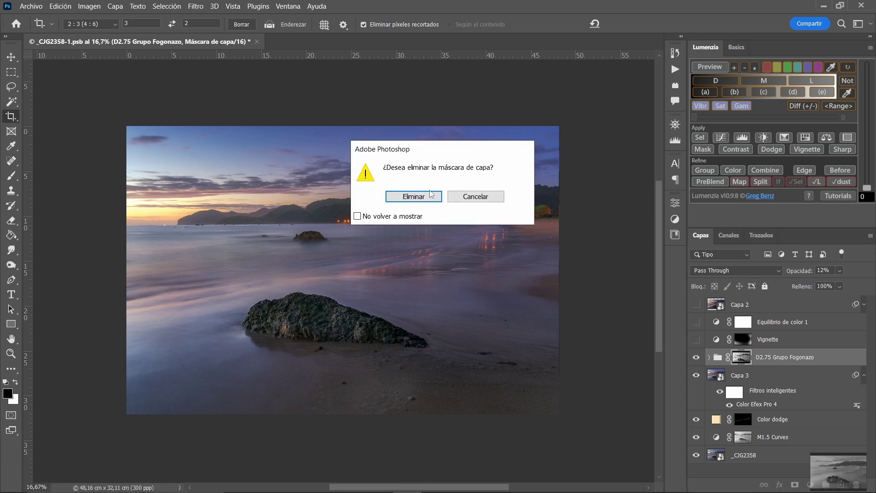
click(413, 197)
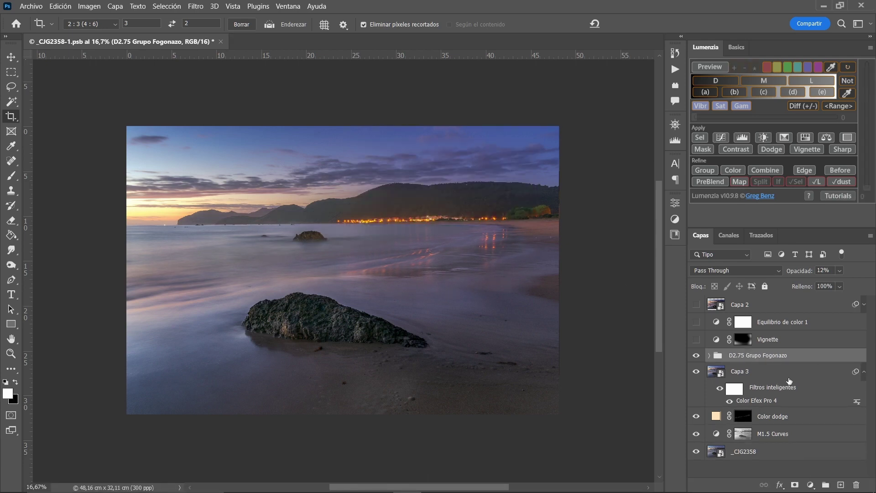
Step: Generate a Lumenzia D luminosity mask at 2.75 and apply it as the mask of D2.75 Grupo Fogonazo
click(722, 81)
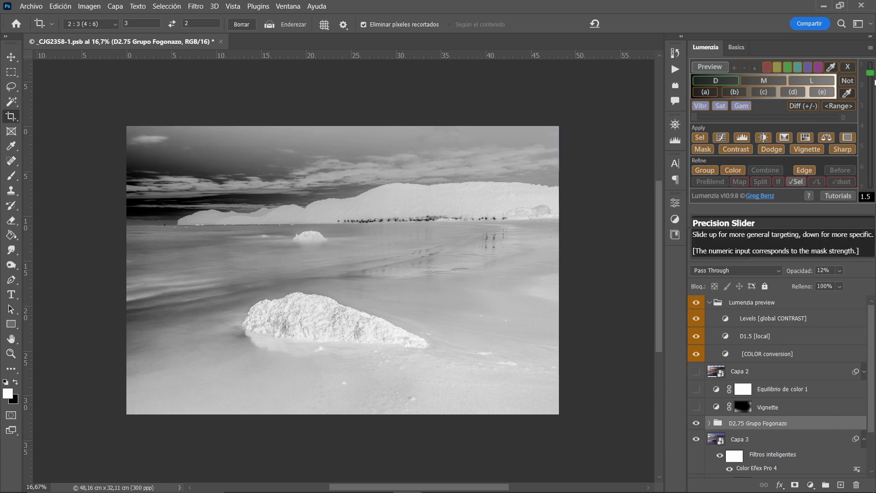
drag(874, 81, 875, 104)
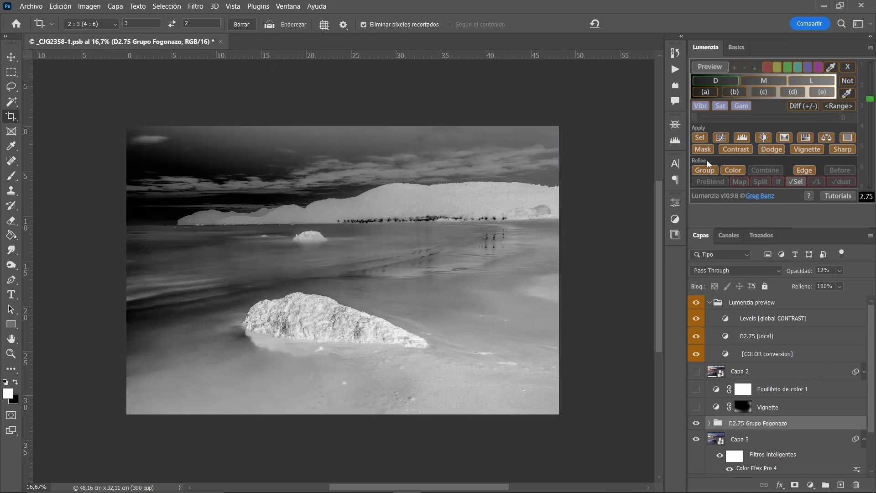
click(704, 149)
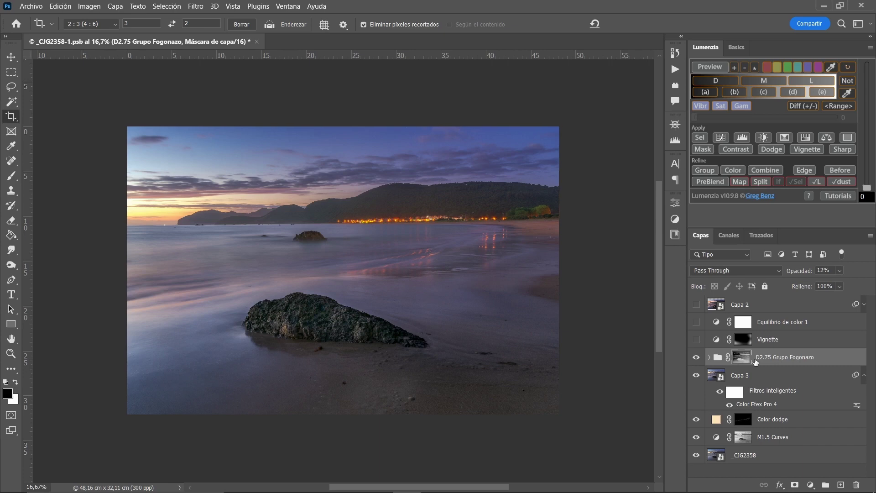
Step: Show the Vignette and Equilibrio de color 1 layers, make Equilibrio de color 1 active, and check which smart filter Capa 2 uses
click(696, 339)
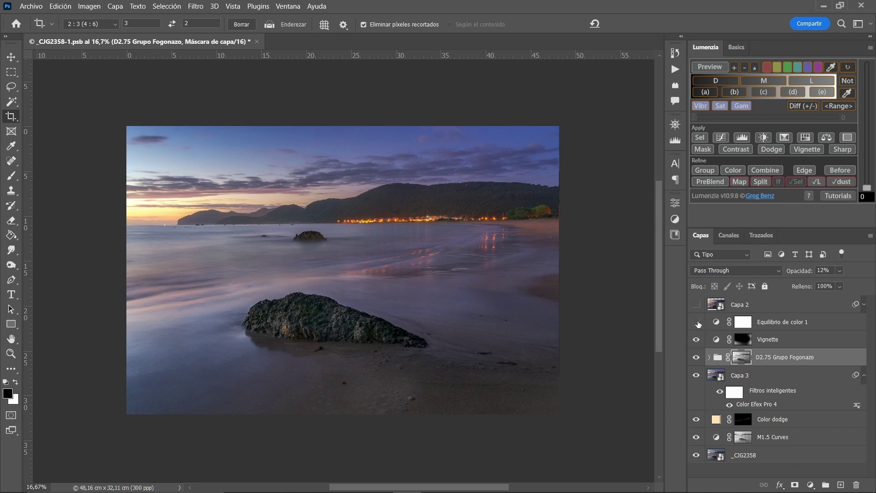
click(697, 322)
click(843, 321)
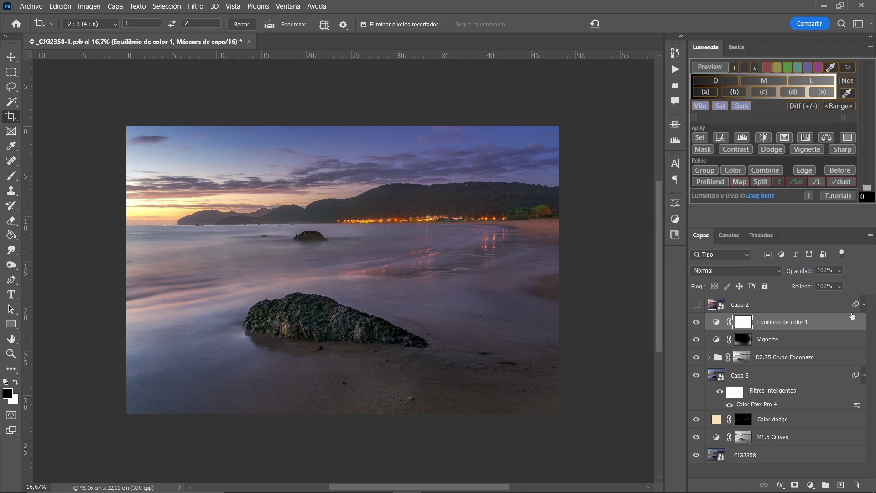
click(864, 305)
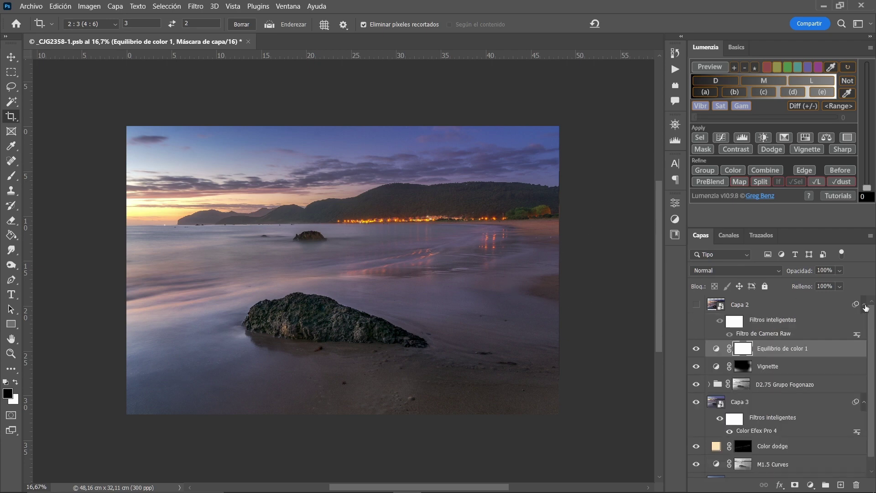
click(865, 305)
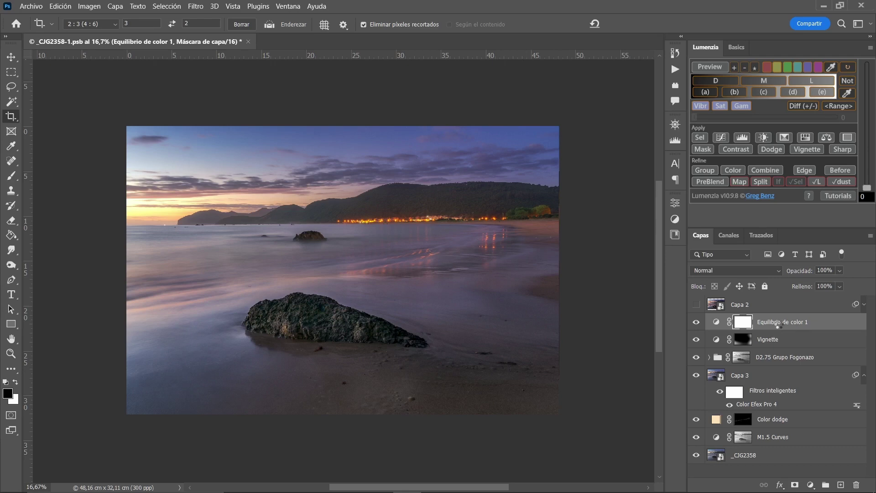
Step: Stamp all visible layers into a new layer above Equilibrio de color 1 and convert it to a smart object
key(ctrl+alt+shift+e)
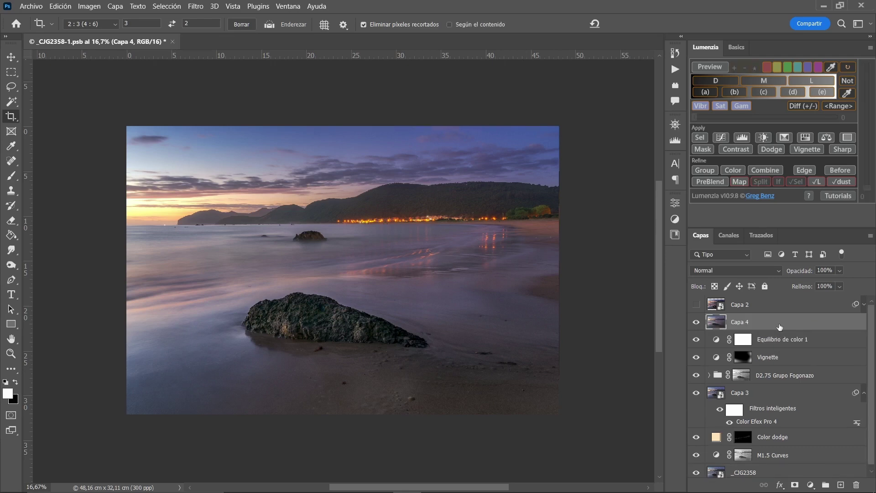
right_click(752, 324)
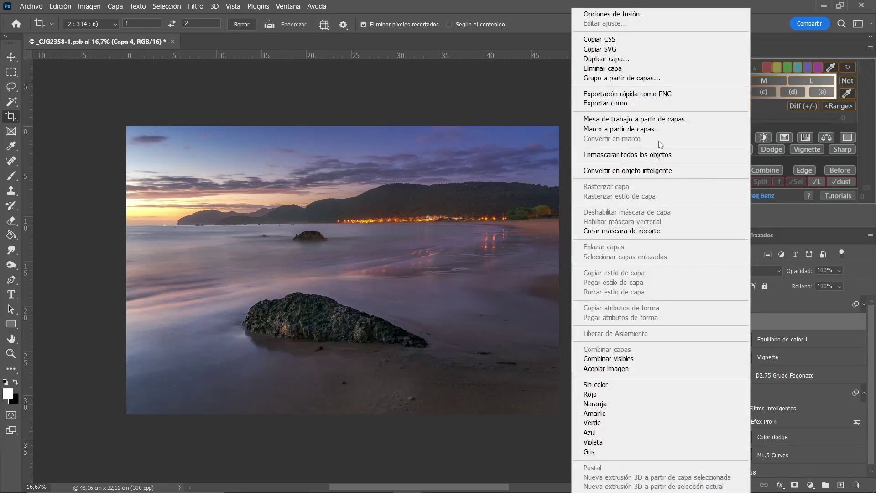
click(651, 170)
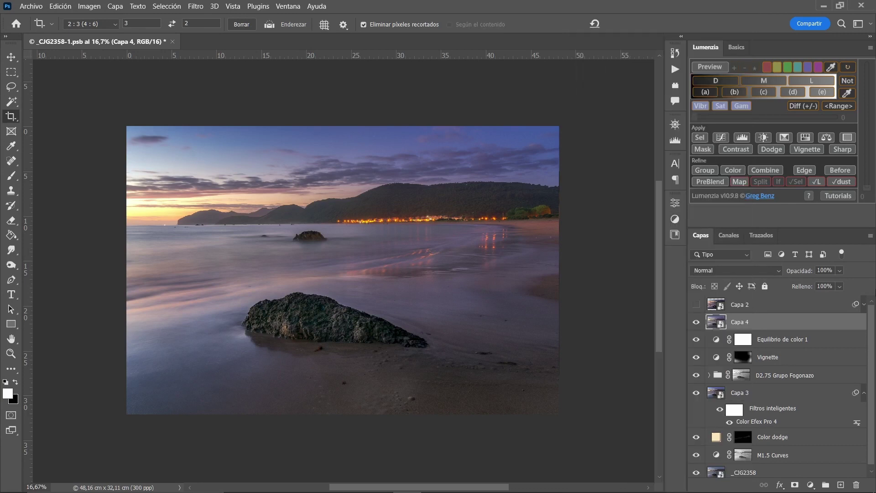
Step: Copy the Camera Raw smart filter from Capa 2 onto Capa 4
click(864, 306)
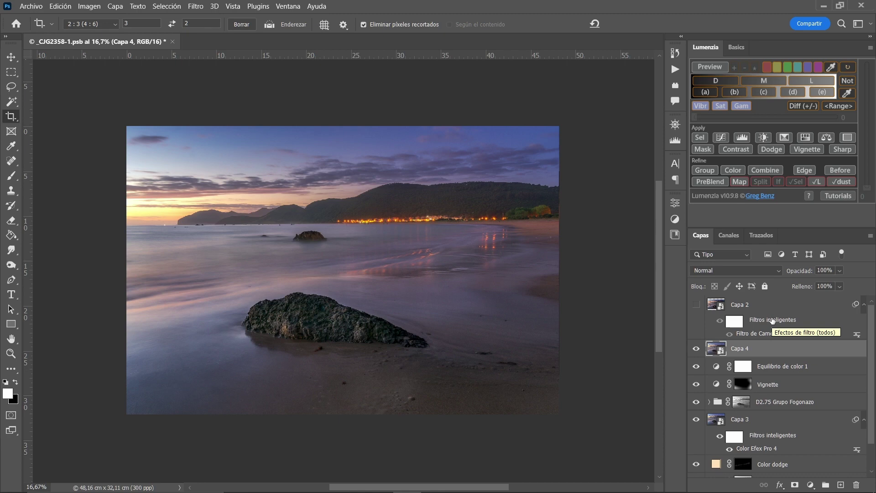
key(alt)
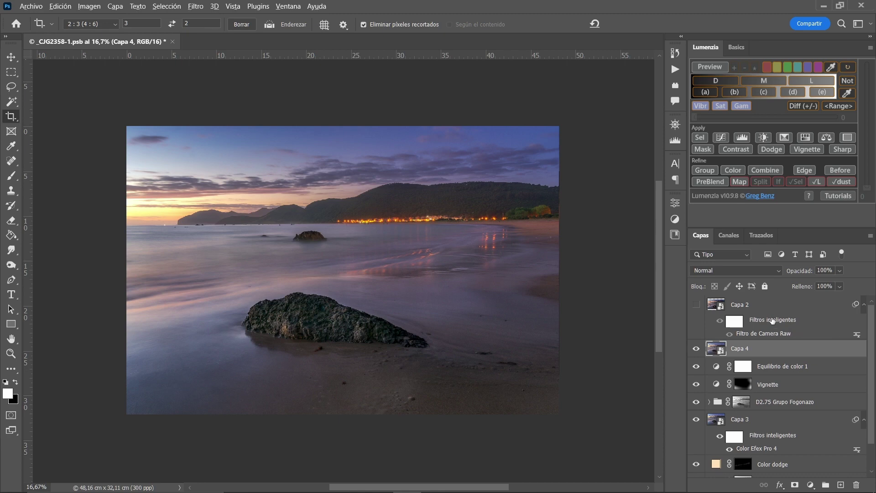
drag(772, 320, 771, 353)
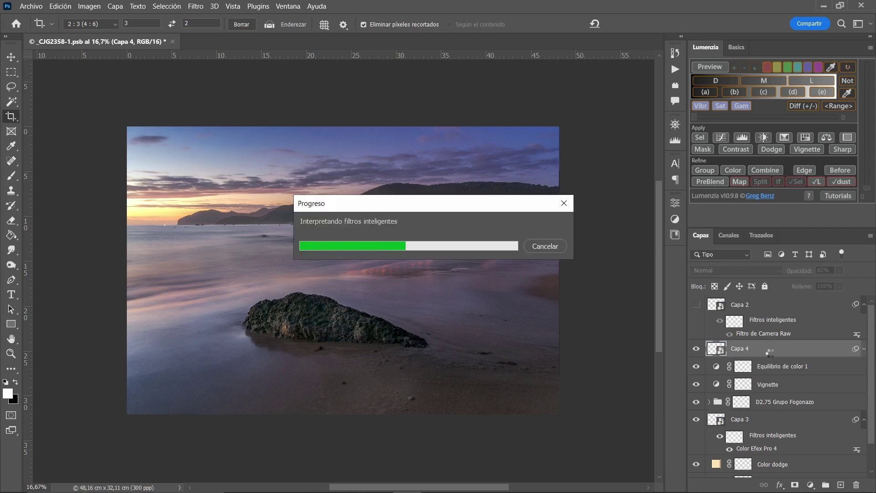
click(865, 350)
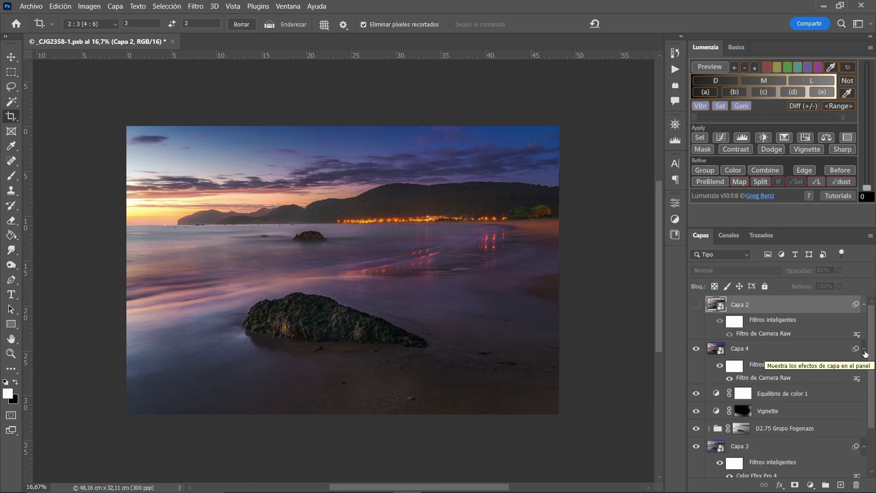
click(865, 350)
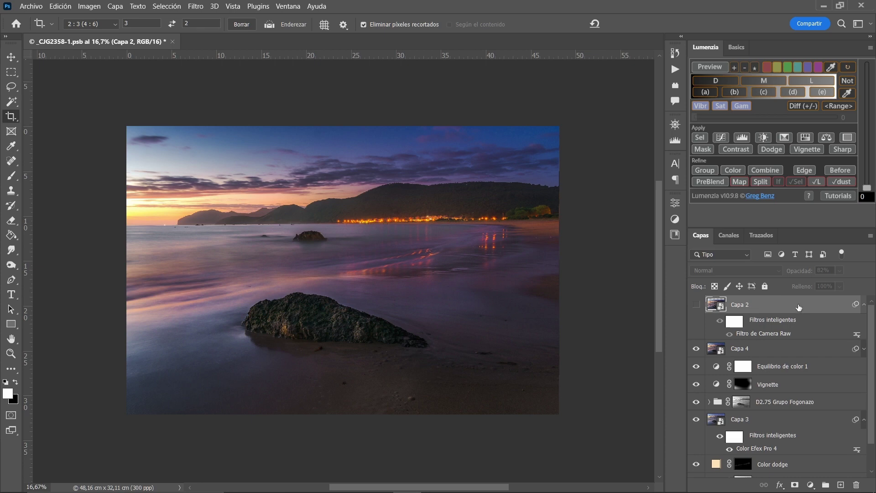
Step: Check the smart filters listed under Capa 4, delete Capa 2 and collapse Capa 4's filter list
click(865, 349)
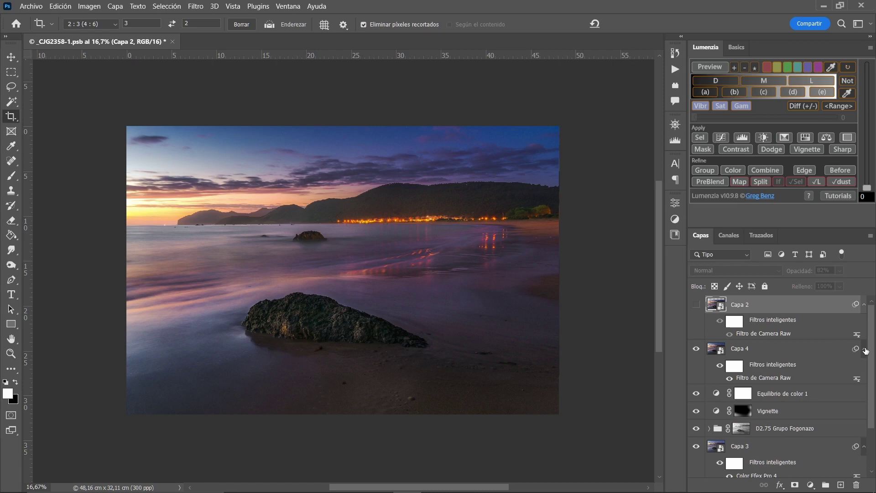
click(865, 349)
click(865, 349)
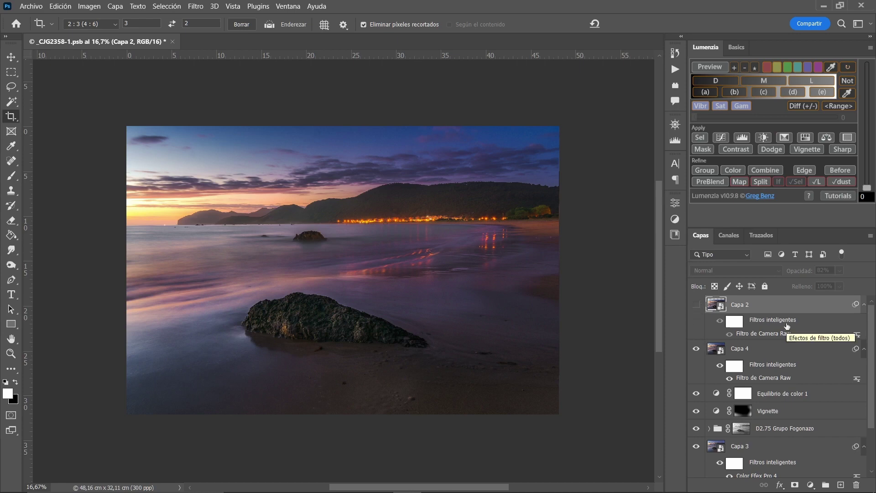
drag(800, 305, 856, 487)
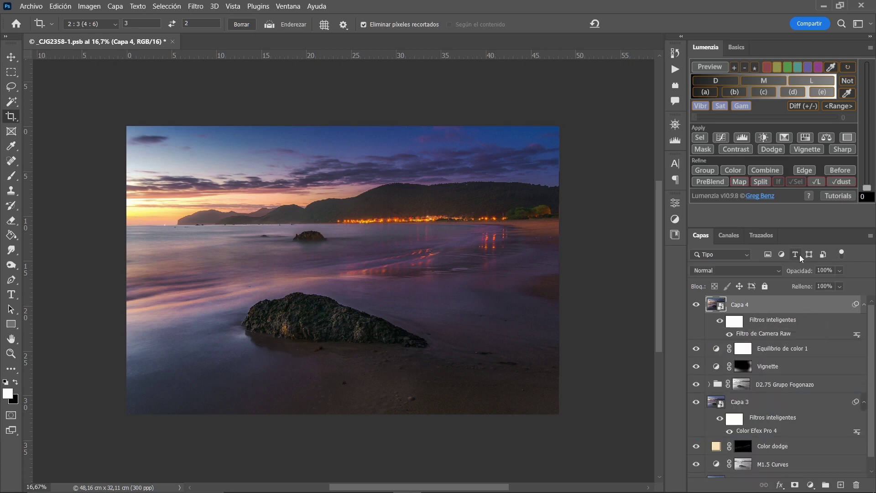
click(865, 306)
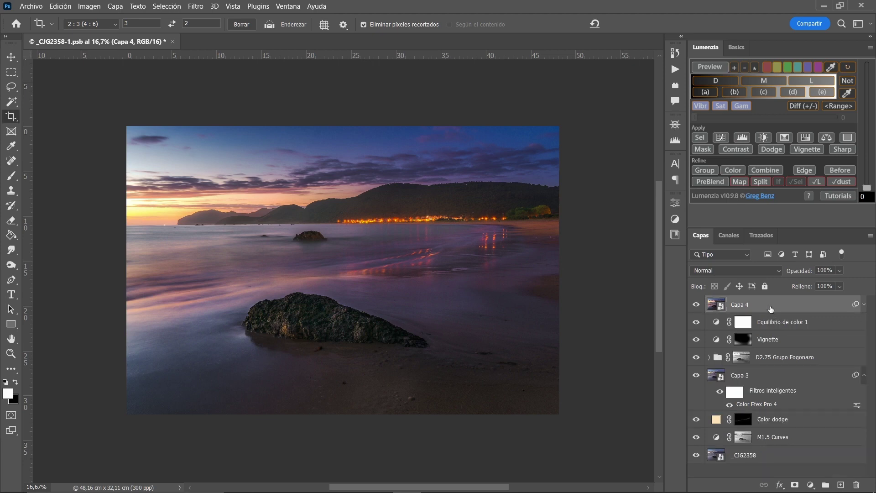